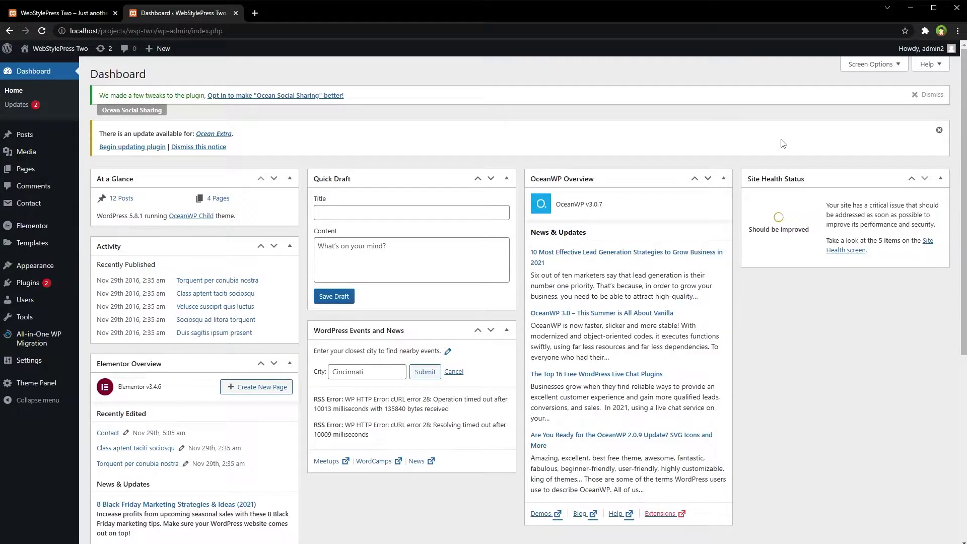
# Search the plugin directory for "disable admin notices" to find plugins to add
pyautogui.click(28, 283)
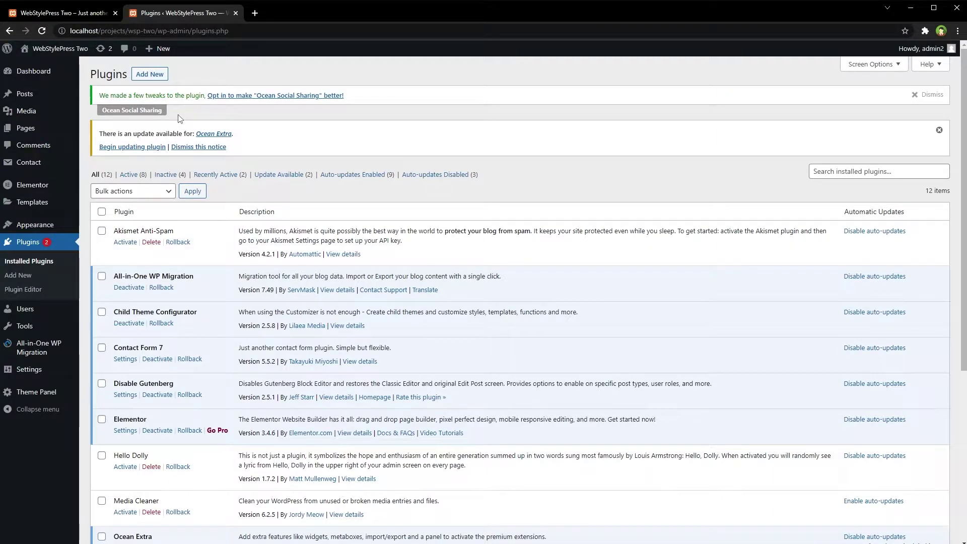
pyautogui.click(18, 275)
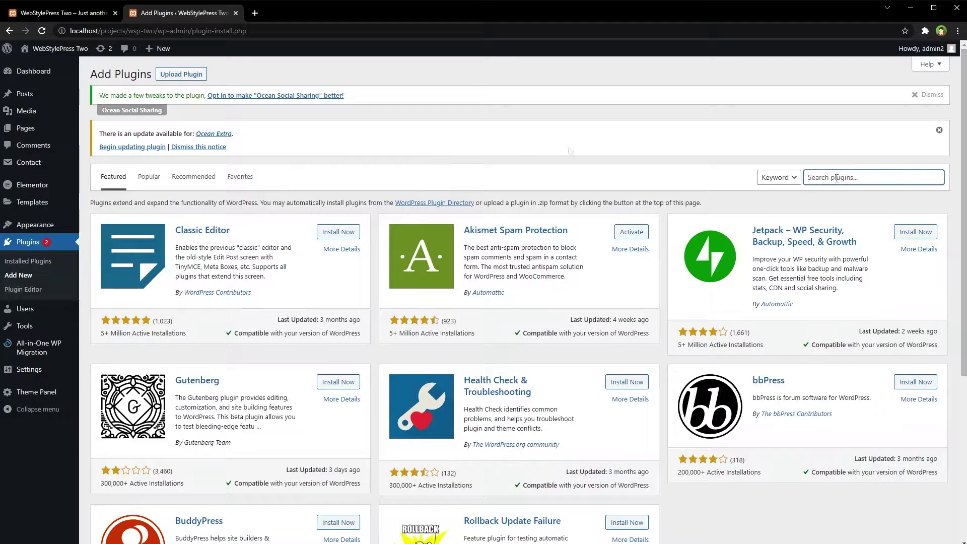
pyautogui.click(837, 178)
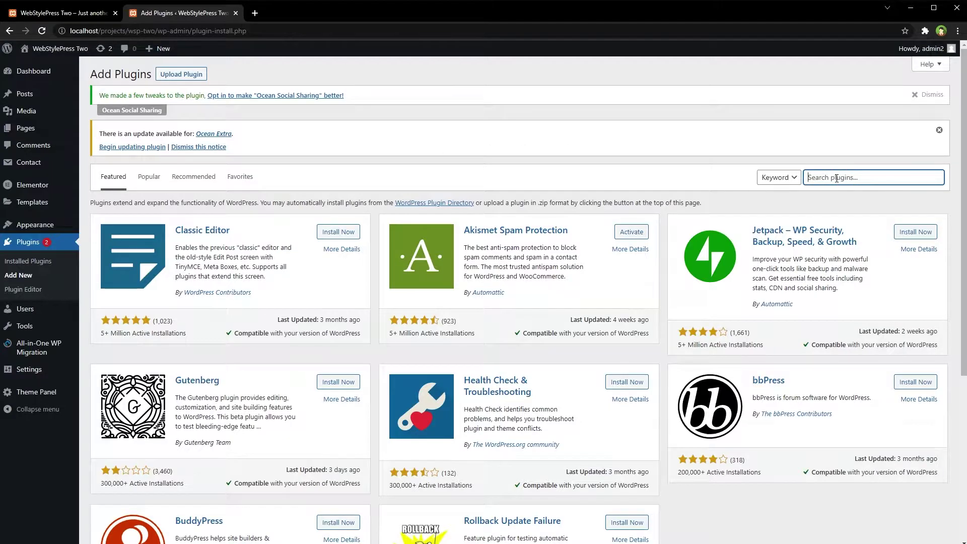
pyautogui.write('disable admi')
pyautogui.write('n notices')
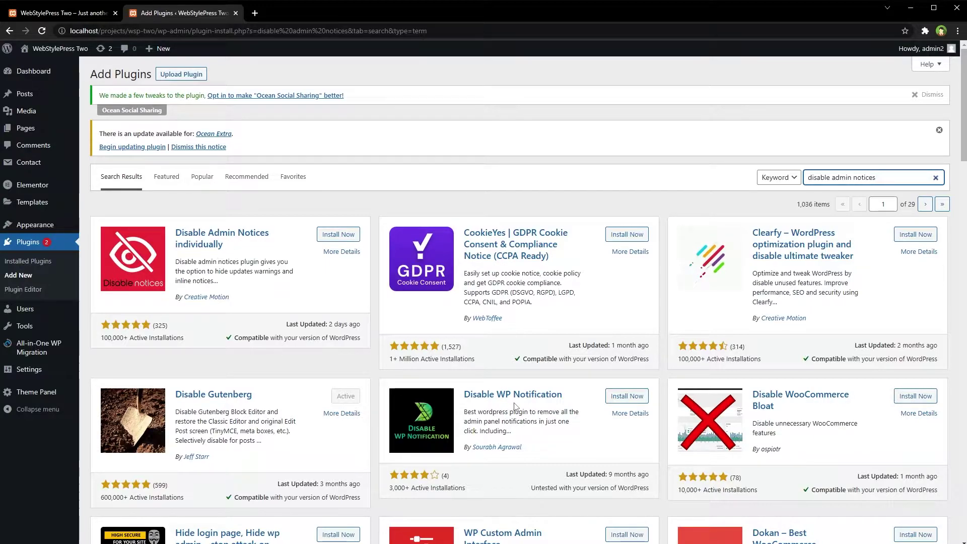
# Install the Disable WP Notification and Disable Admin Notices individually plugins, and activate Disable WP Notification
pyautogui.click(627, 396)
pyautogui.click(338, 234)
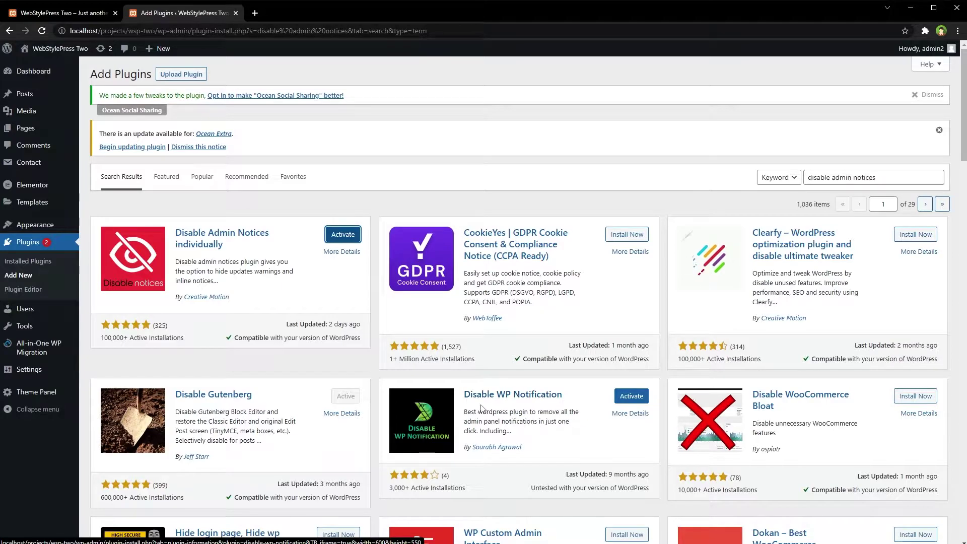
pyautogui.click(626, 398)
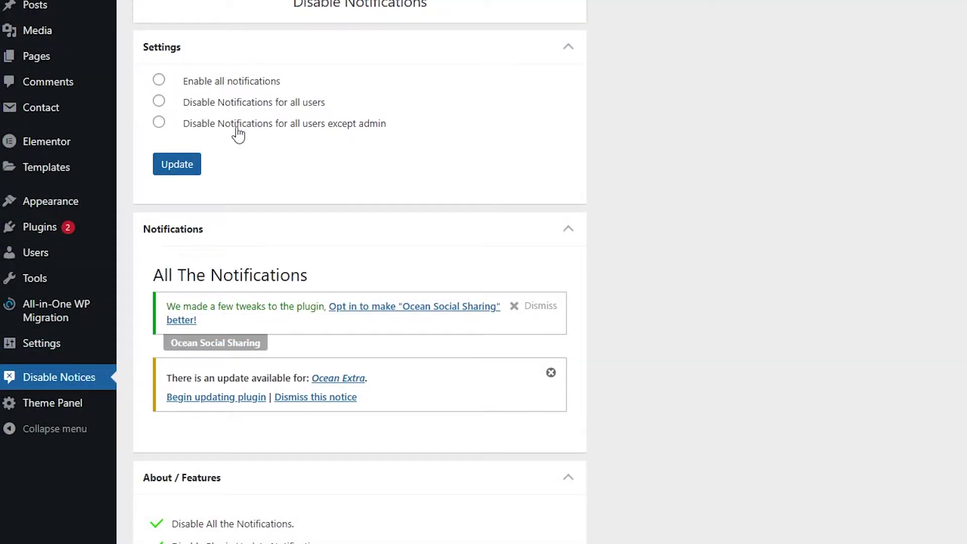
# Set Disable WP Notification to disable notifications for all users and save the setting
pyautogui.click(159, 102)
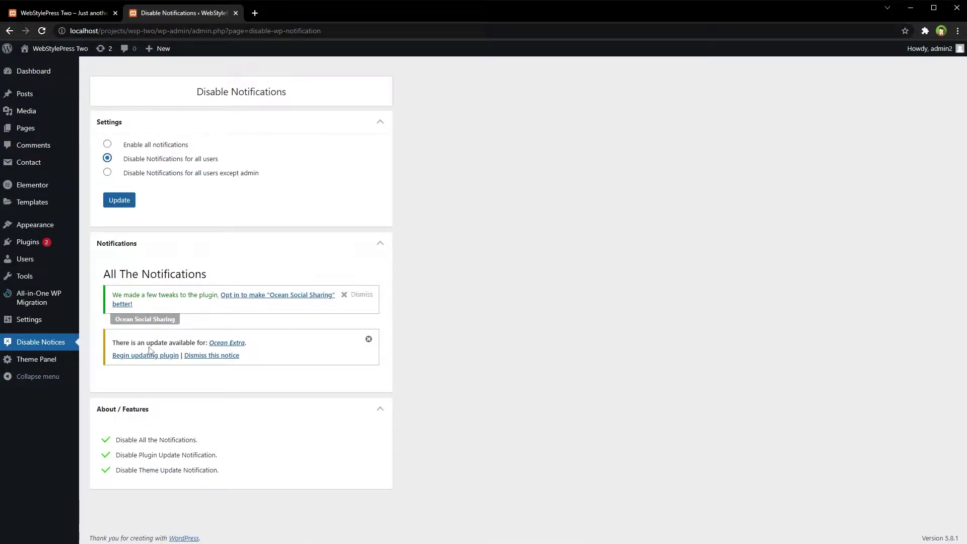
pyautogui.click(123, 206)
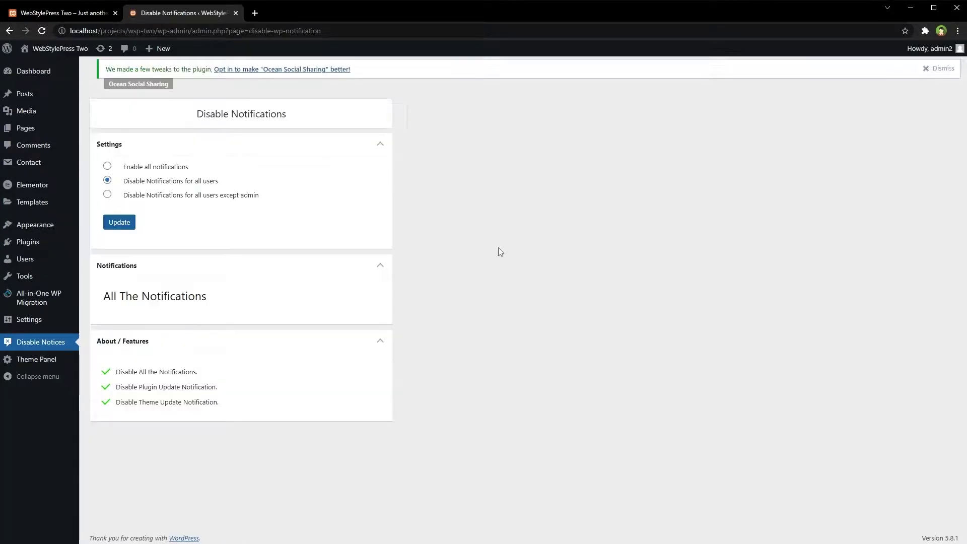
# Check the dashboard, the Disable Notices page and the installed plugins list for remaining admin and update notices
pyautogui.click(50, 75)
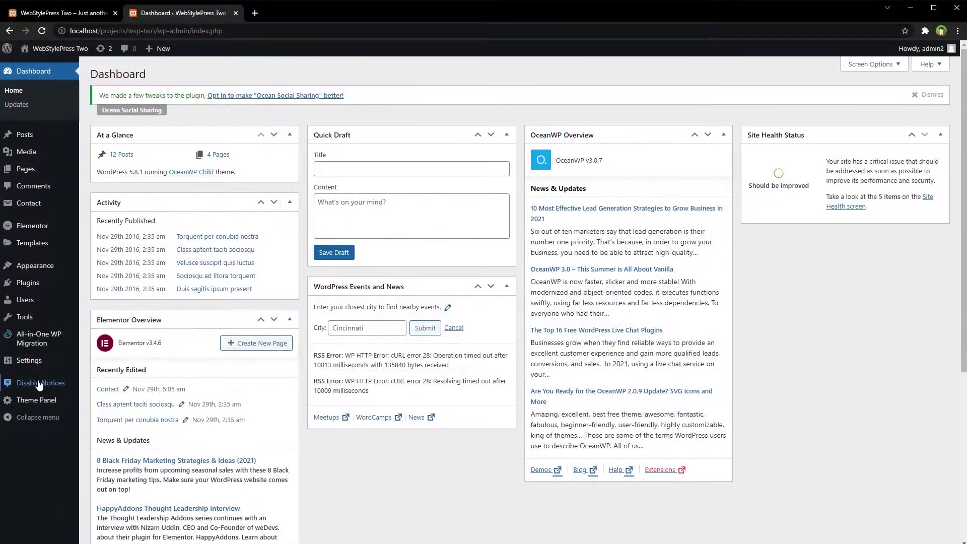
pyautogui.click(38, 384)
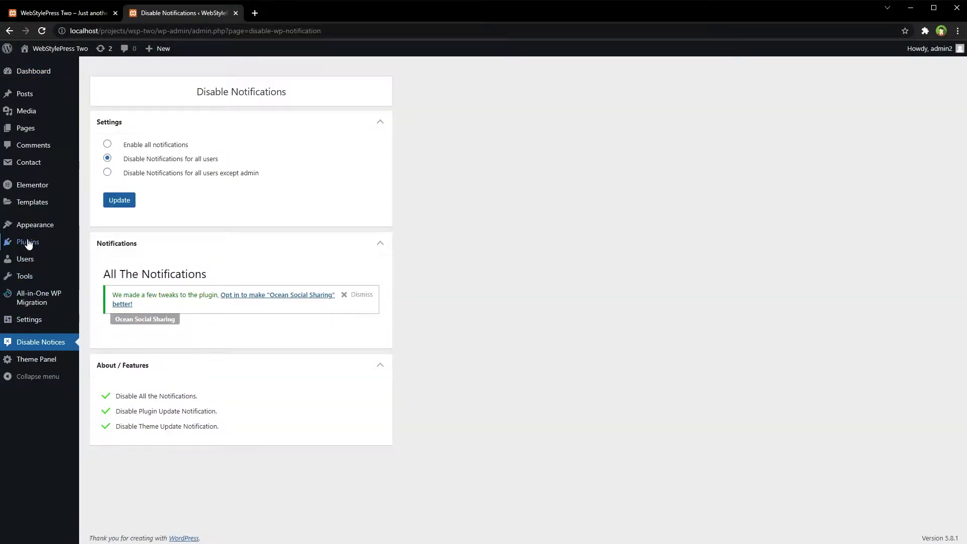
pyautogui.click(31, 241)
pyautogui.scroll(-5, 432, 324)
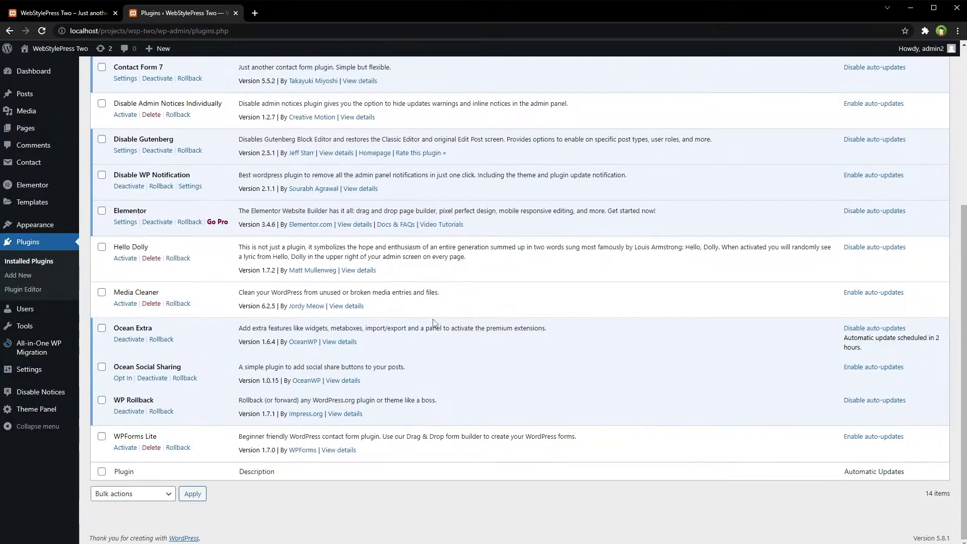
pyautogui.scroll(5, 432, 324)
pyautogui.scroll(-5, 429, 321)
pyautogui.scroll(5, 324, 338)
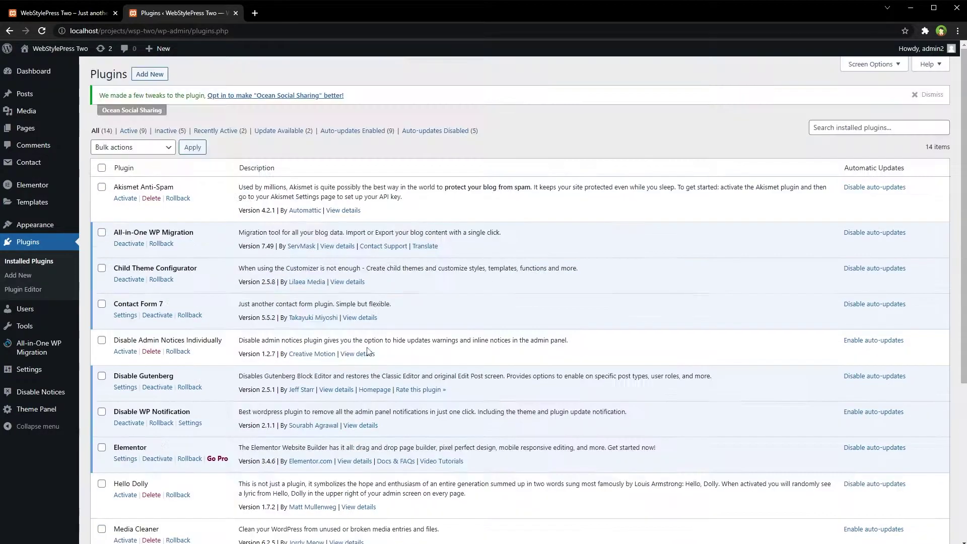
# Set Disable WP Notification back to enable all notifications and save the setting
pyautogui.click(32, 392)
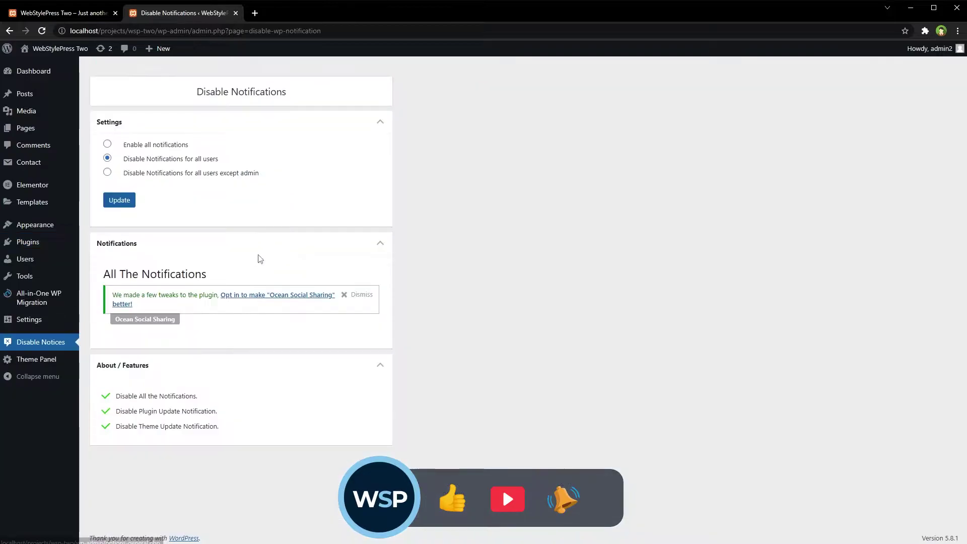
pyautogui.click(108, 145)
pyautogui.click(119, 200)
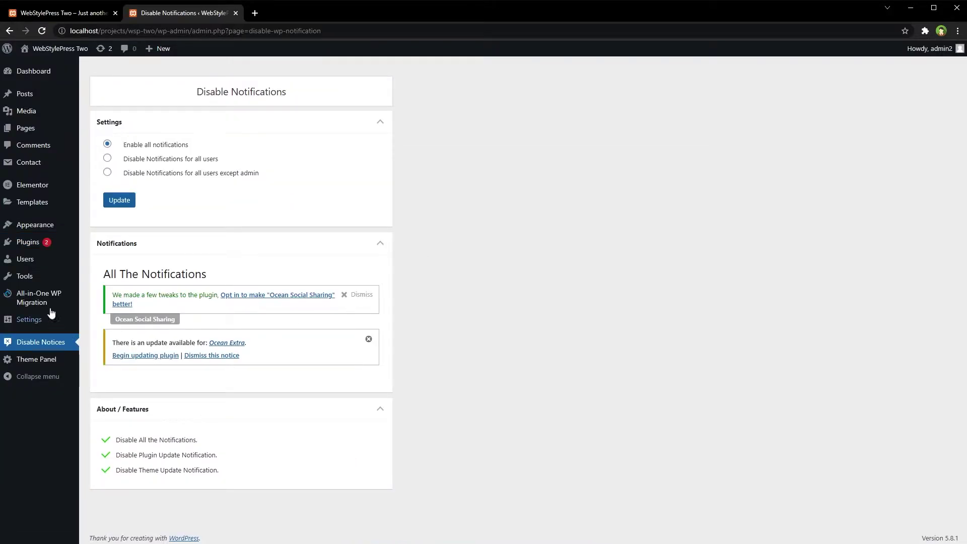
# Check the installed plugins list for update notices and activate the Disable Admin Notices Individually plugin
pyautogui.moveTo(45, 243)
pyautogui.click(97, 252)
pyautogui.scroll(-10, 421, 331)
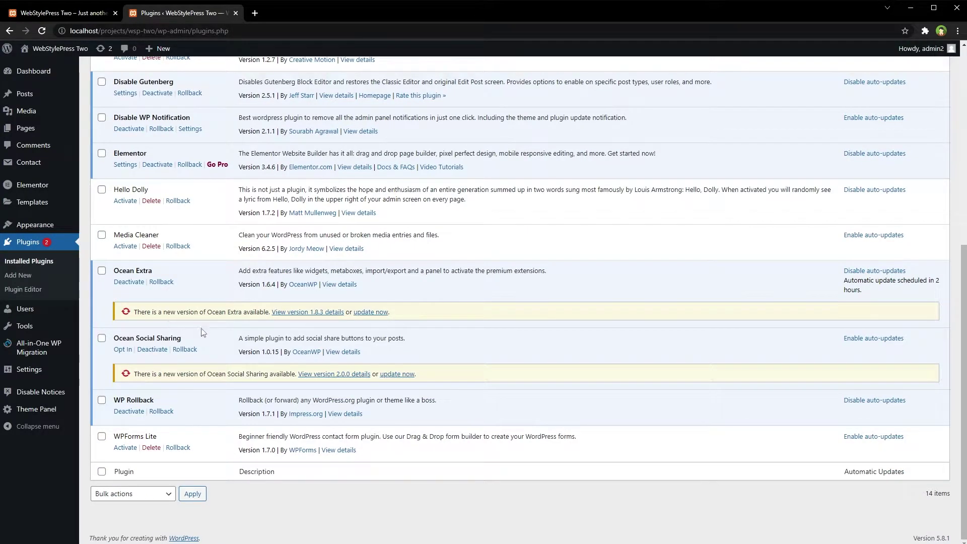
pyautogui.scroll(7, 193, 330)
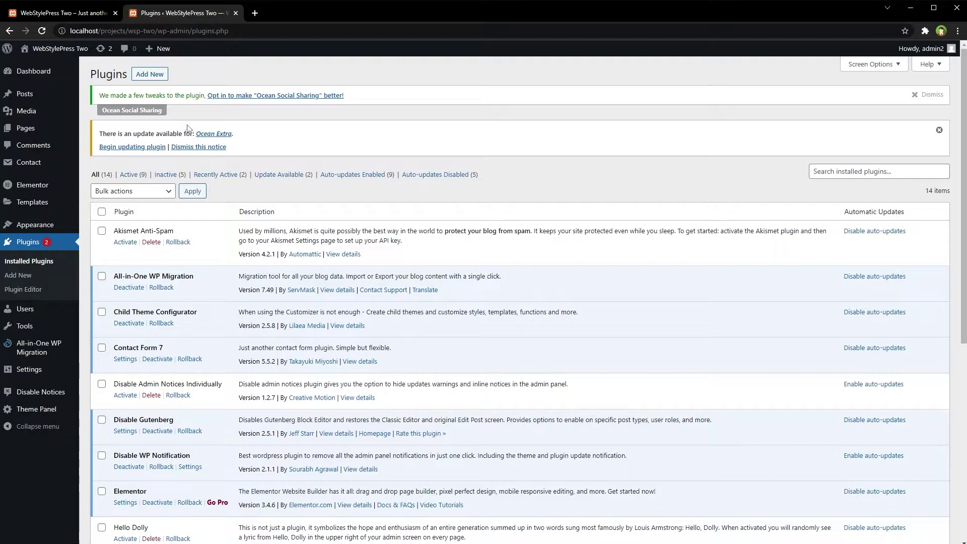
pyautogui.click(34, 261)
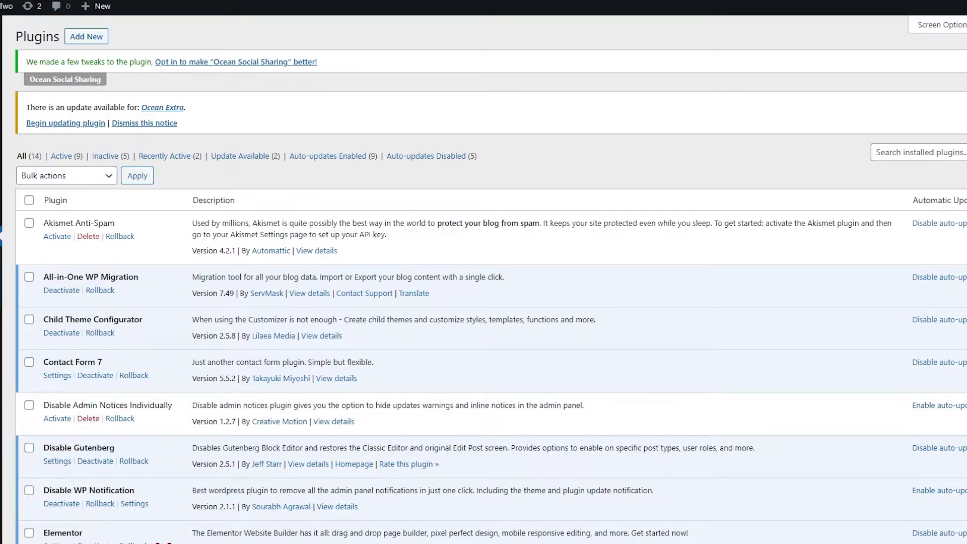
pyautogui.click(57, 419)
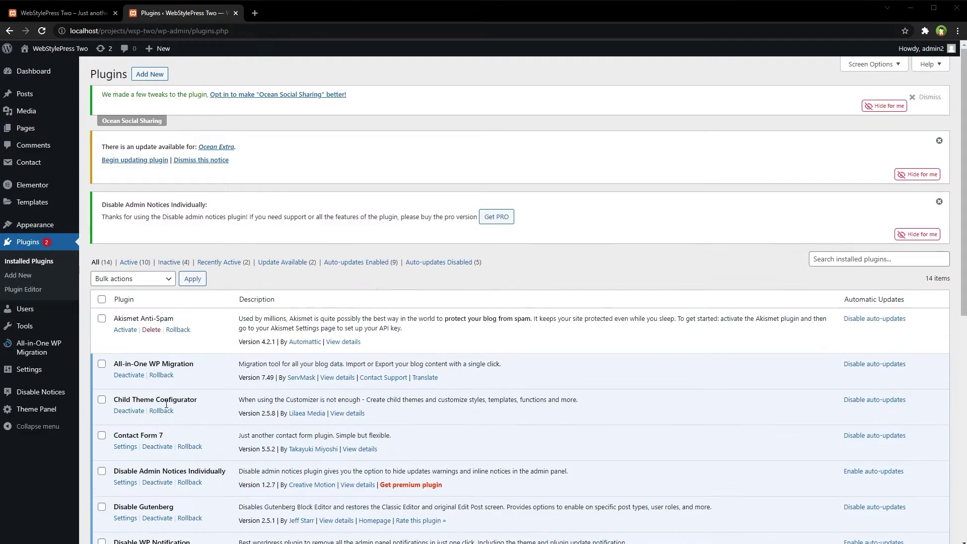
# Deactivate the Disable WP Notification plugin in the installed plugins list
pyautogui.scroll(-5, 167, 403)
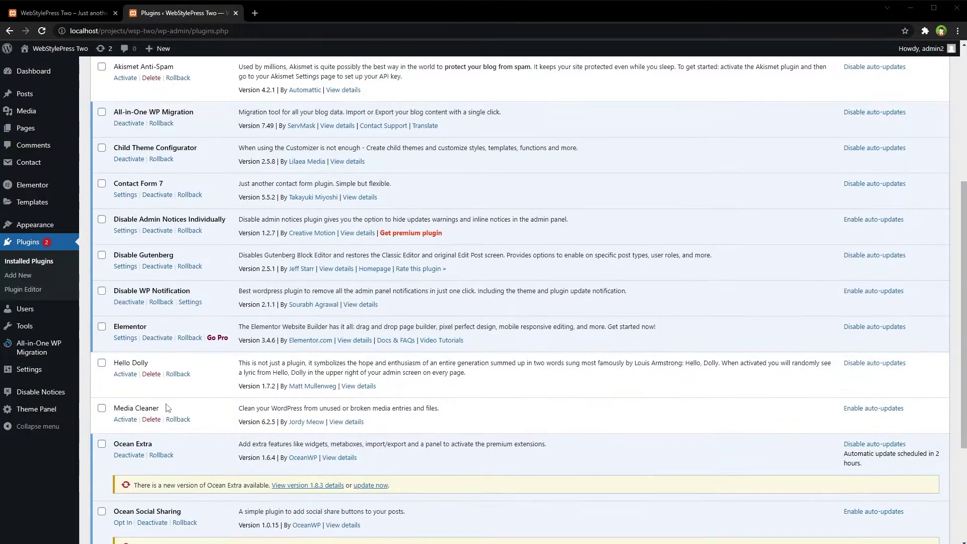
pyautogui.scroll(-3, 166, 403)
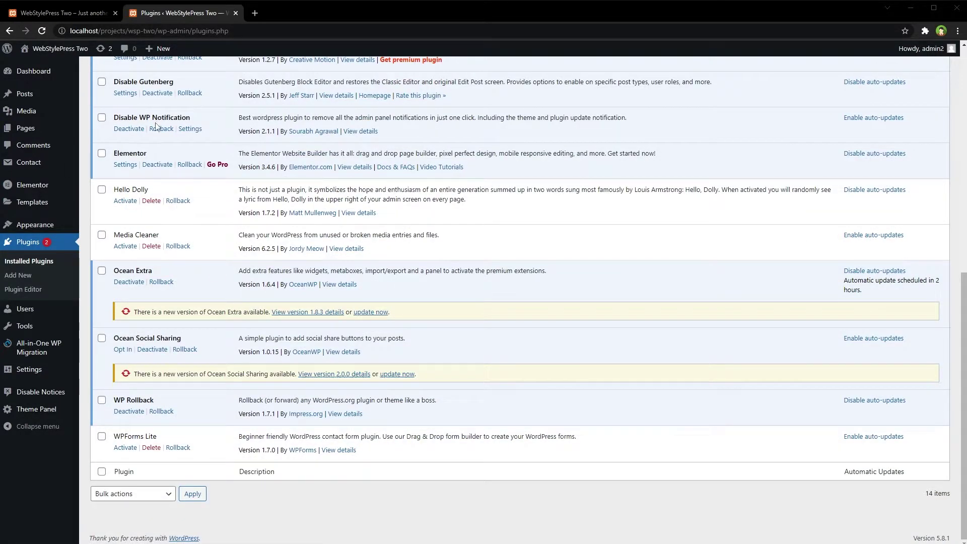
pyautogui.click(129, 129)
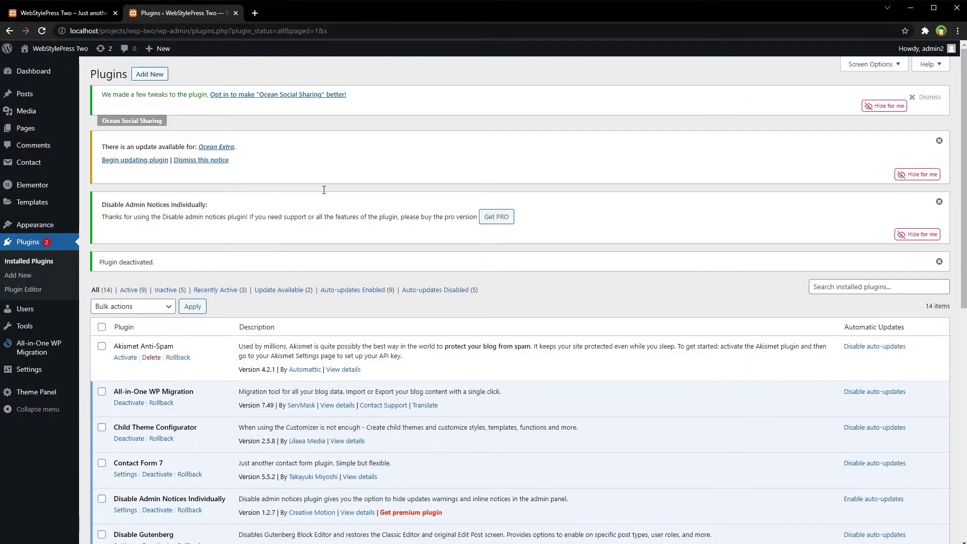
# Set Hide admin notices to All notices in the Disable Admin Notices Individually settings and save
pyautogui.scroll(-3, 325, 214)
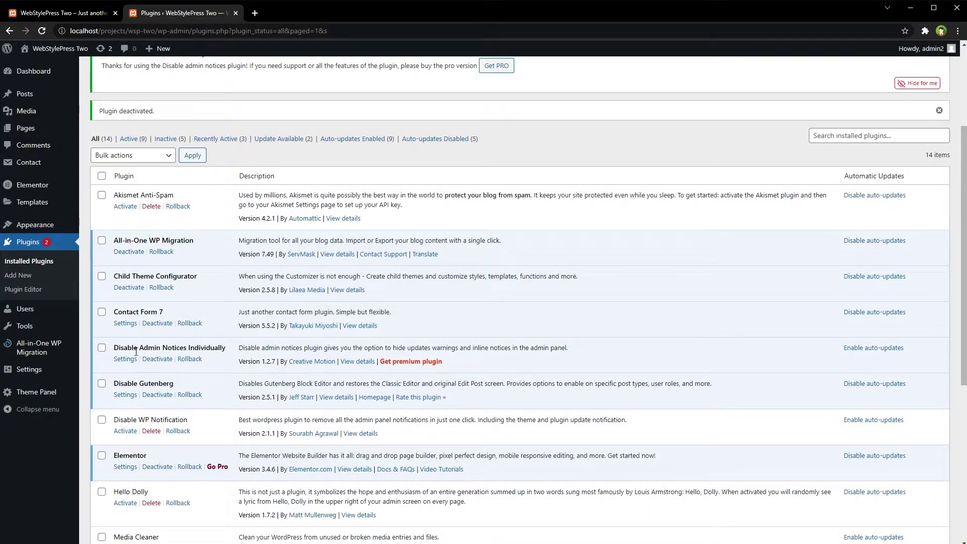
pyautogui.moveTo(148, 348); pyautogui.dragTo(212, 347)
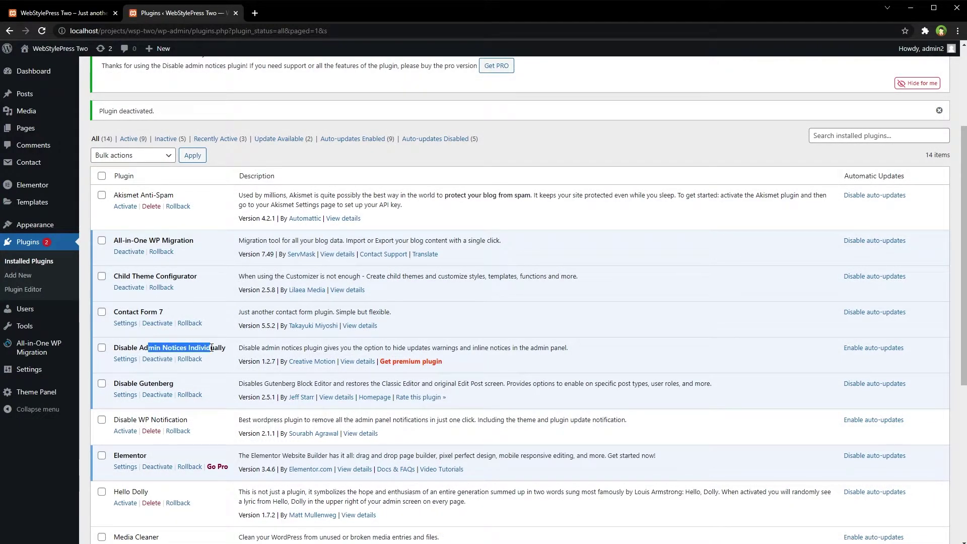
pyautogui.click(124, 360)
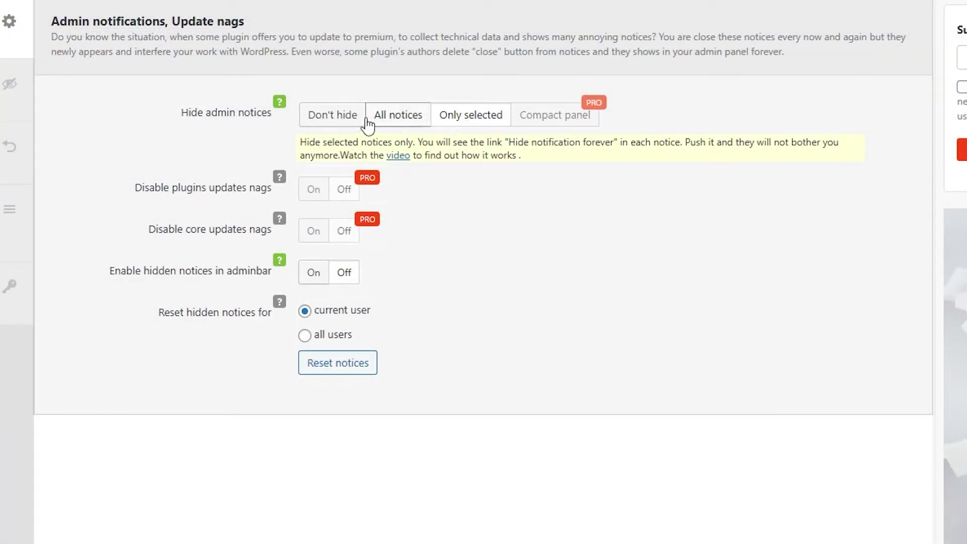
pyautogui.click(392, 120)
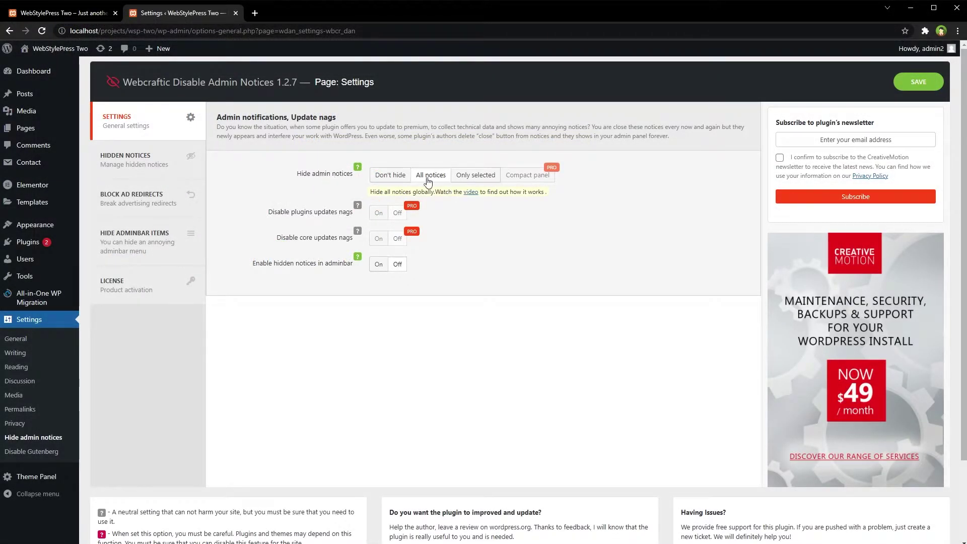
pyautogui.click(909, 87)
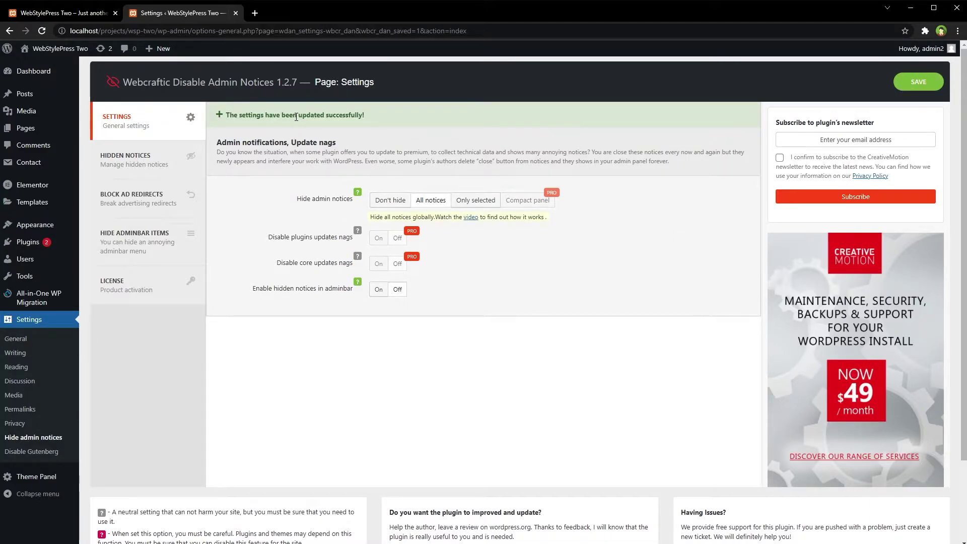
# Open the dashboard in a separate browser tab and examine it and the installed plugins list for notices
pyautogui.middleClick(67, 78)
pyautogui.click(261, 15)
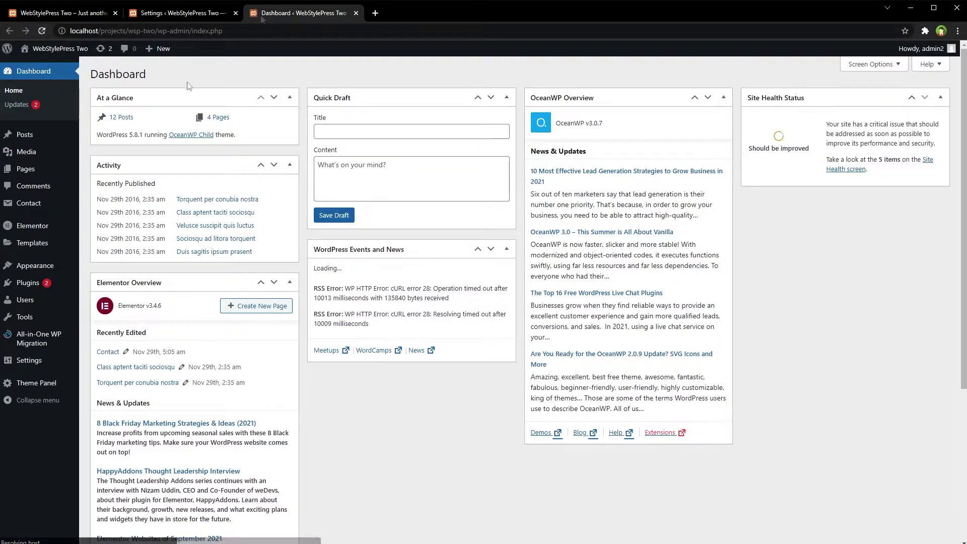
pyautogui.scroll(-5, 373, 252)
pyautogui.scroll(5, 403, 318)
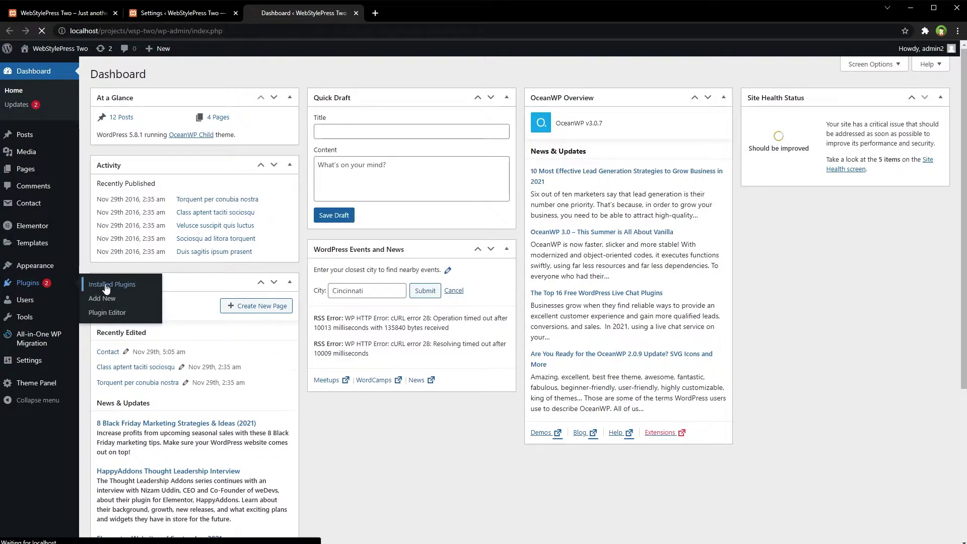
pyautogui.click(101, 281)
pyautogui.scroll(-3, 341, 338)
pyautogui.scroll(-4, 342, 338)
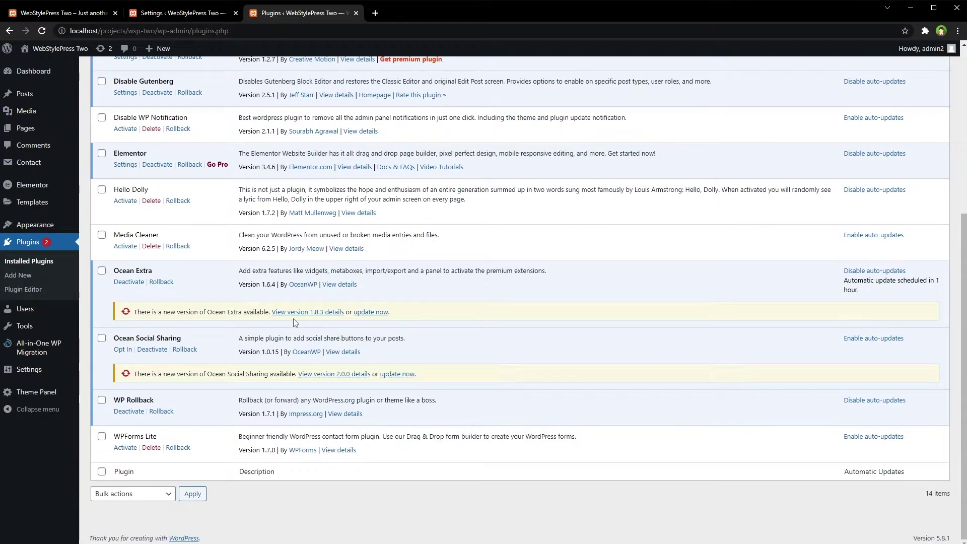
pyautogui.scroll(4, 330, 334)
pyautogui.scroll(-4, 330, 334)
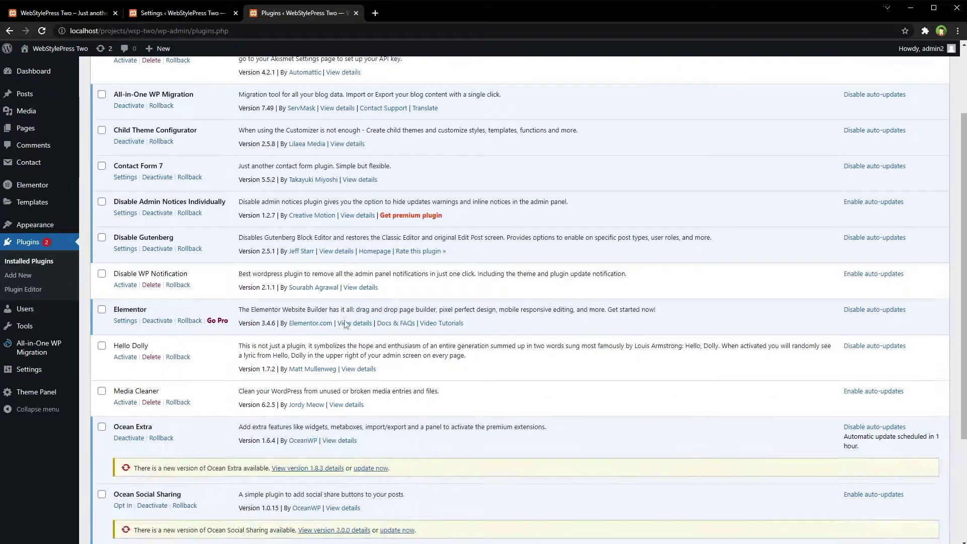
pyautogui.scroll(5, 274, 320)
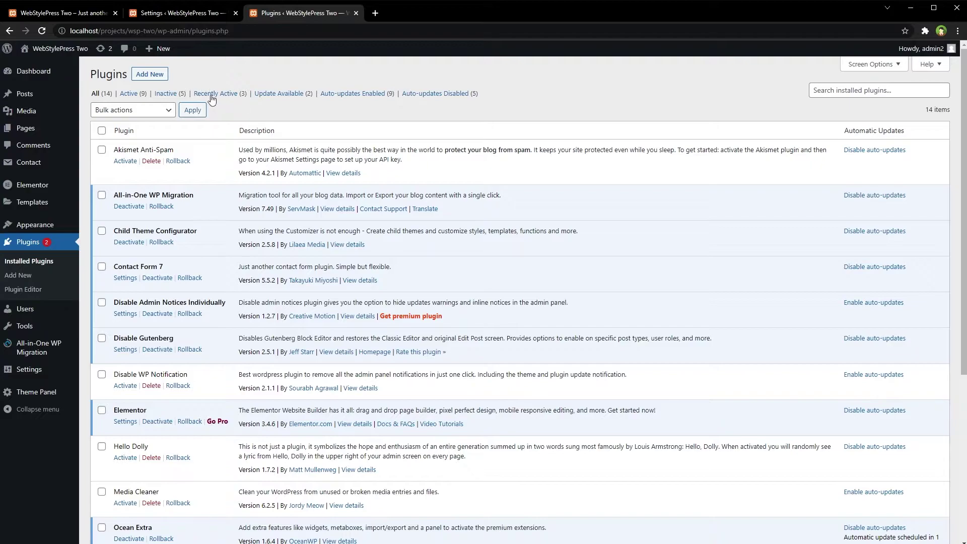
# Compare the plugin's Hide admin notices setting with the notices shown on the installed plugins page
pyautogui.click(171, 14)
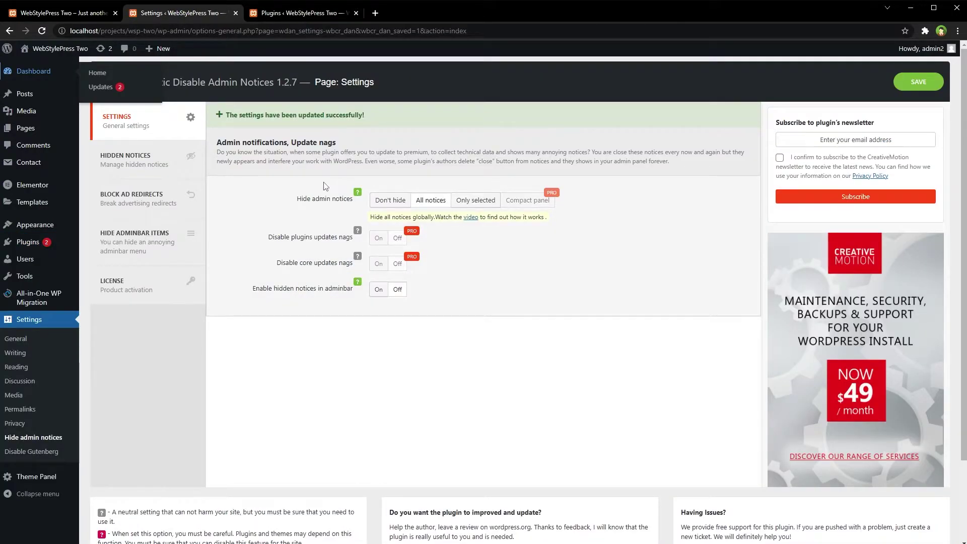
pyautogui.click(298, 11)
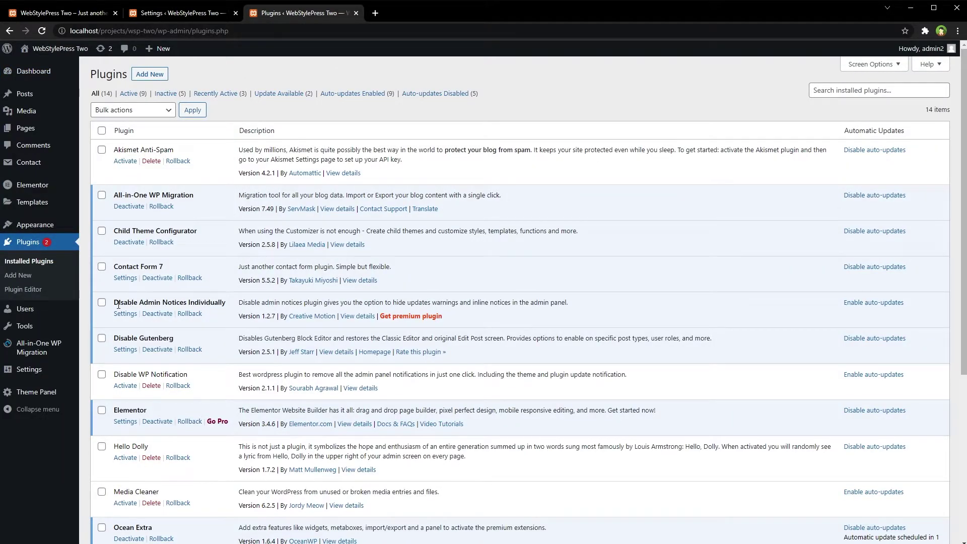
pyautogui.doubleClick(204, 302)
pyautogui.click(201, 17)
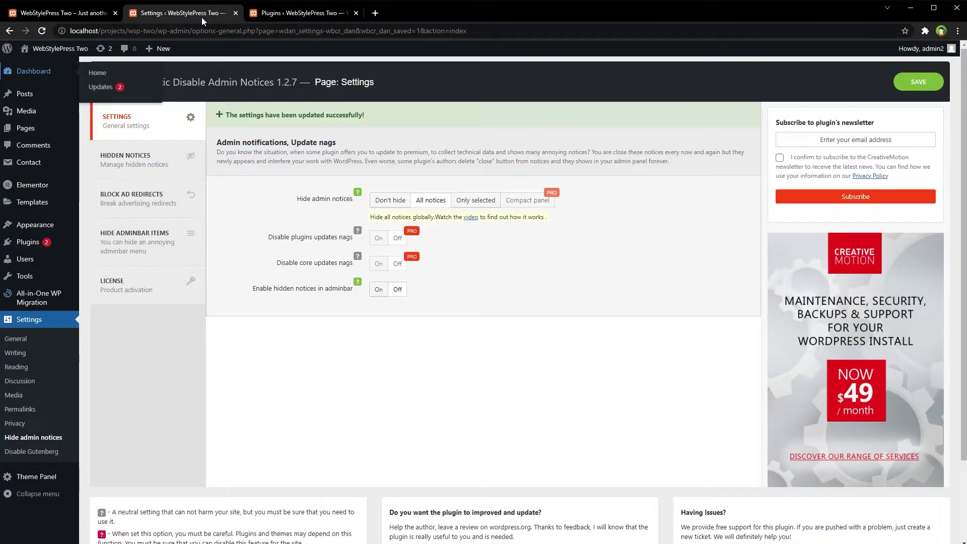
pyautogui.moveTo(297, 200); pyautogui.dragTo(354, 202)
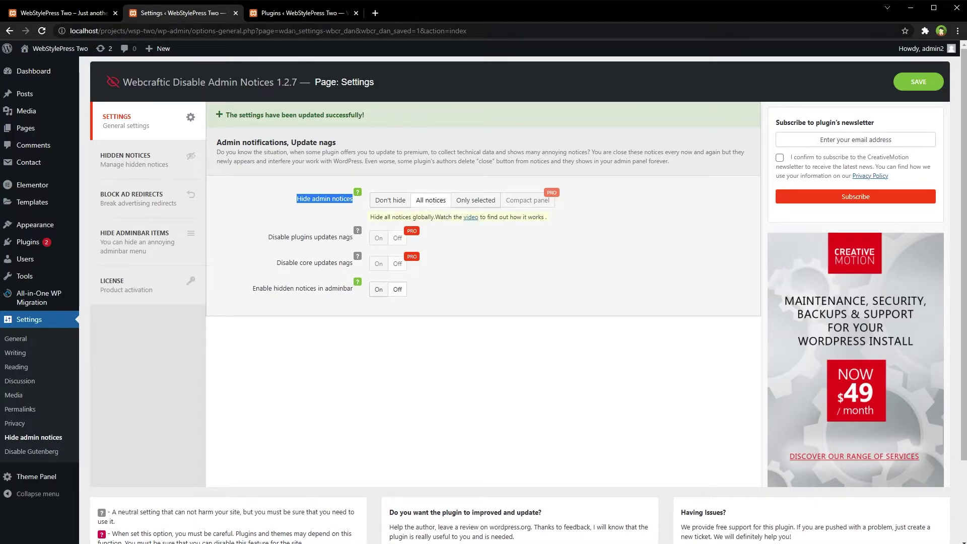
pyautogui.click(290, 14)
pyautogui.click(505, 109)
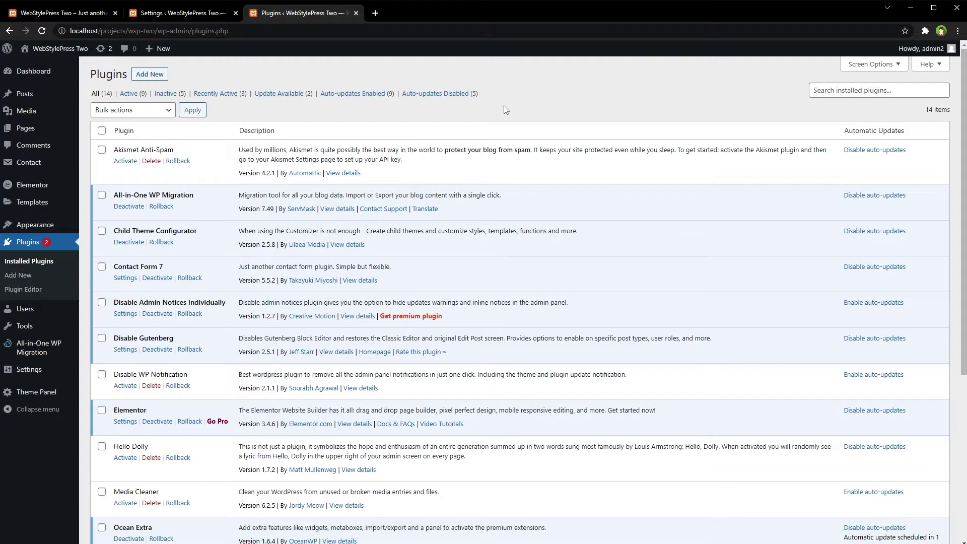